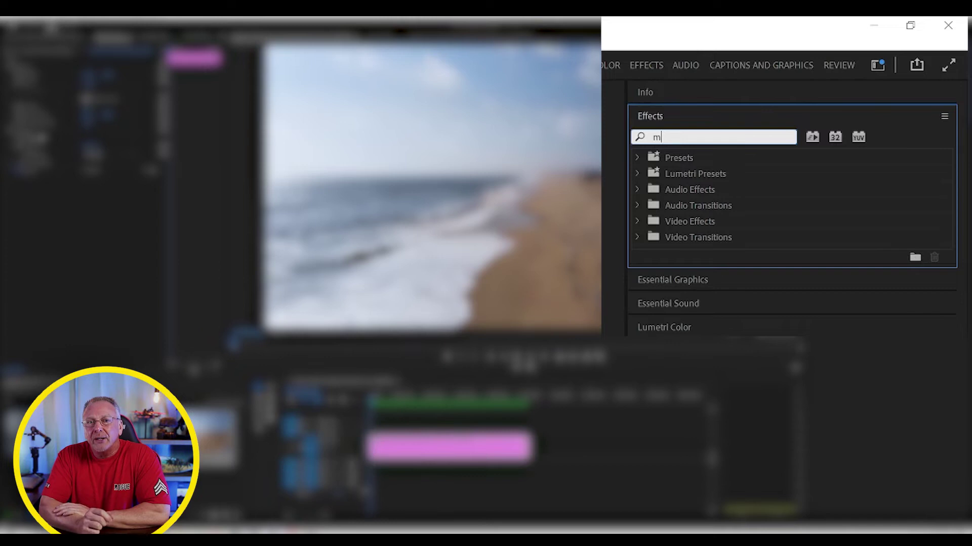
# Step: Apply Magnify to the beach clip as a circle, with its centre moved to 1245.0, 483.9
pyautogui.write('agn')
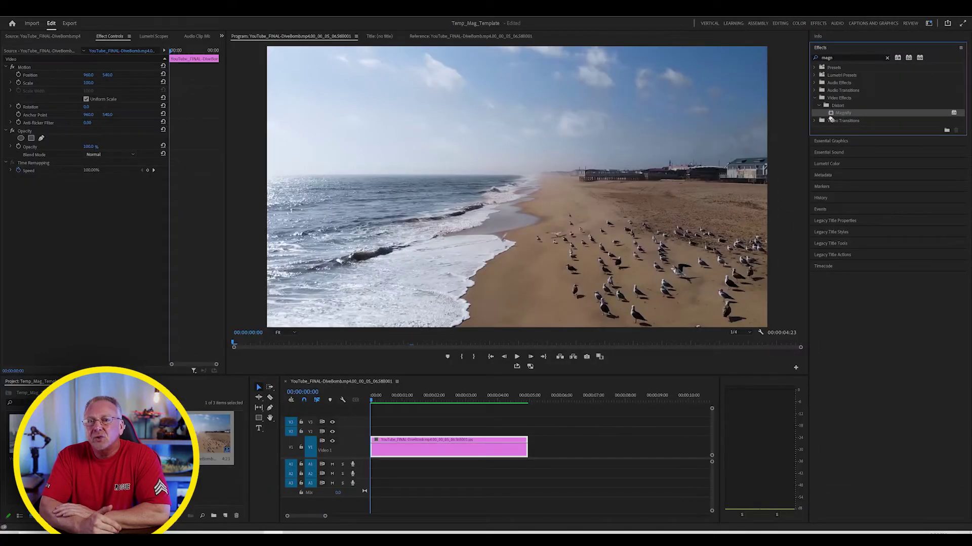
pyautogui.moveTo(450, 449); pyautogui.dragTo(431, 452)
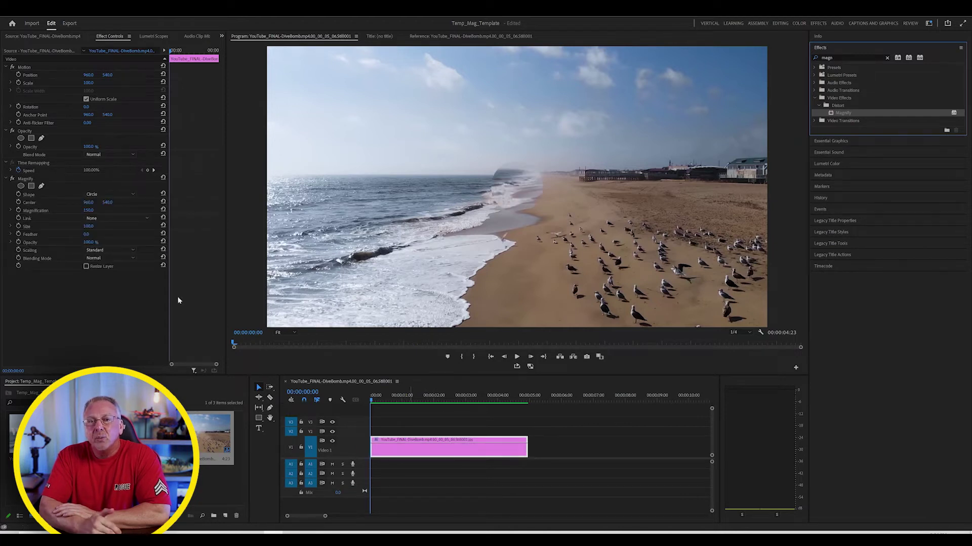
pyautogui.click(23, 179)
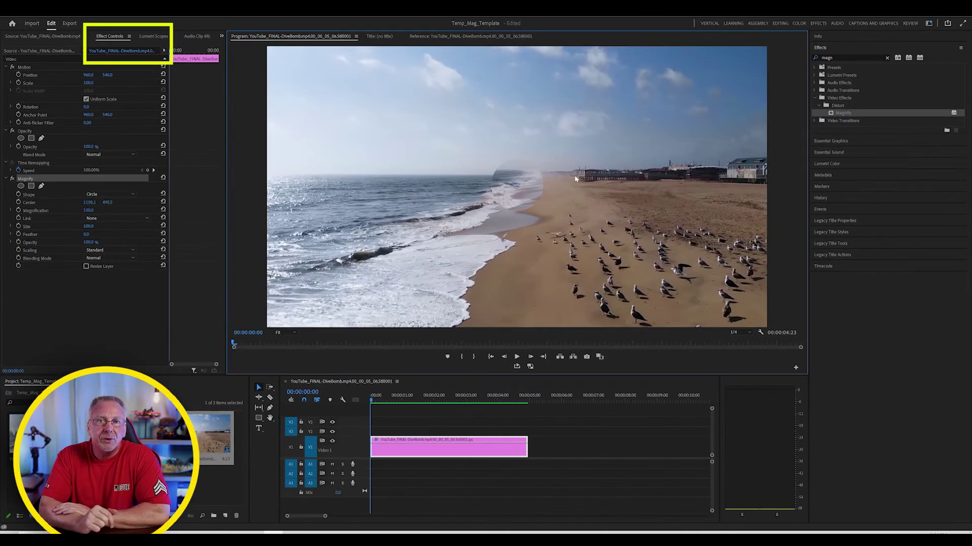
pyautogui.moveTo(794, 278); pyautogui.dragTo(909, 251)
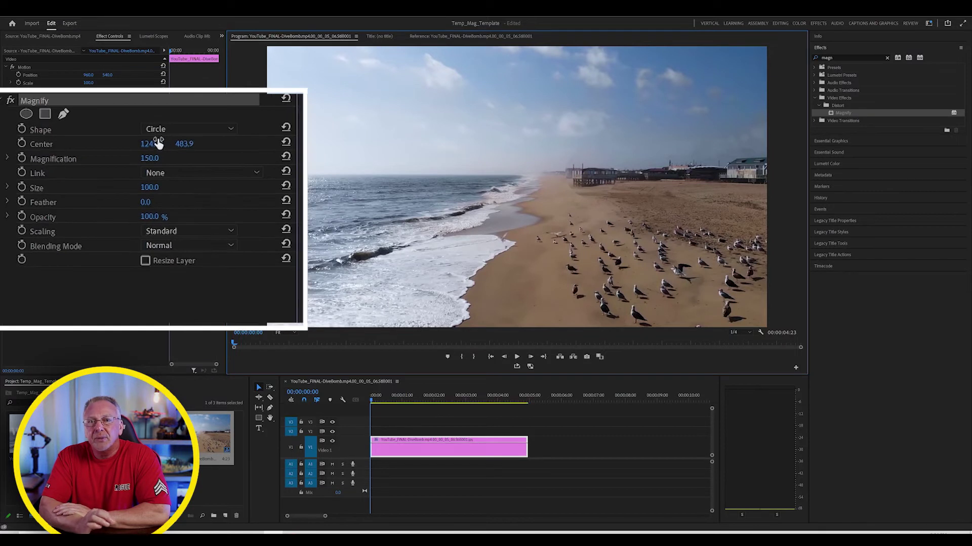
pyautogui.click(154, 127)
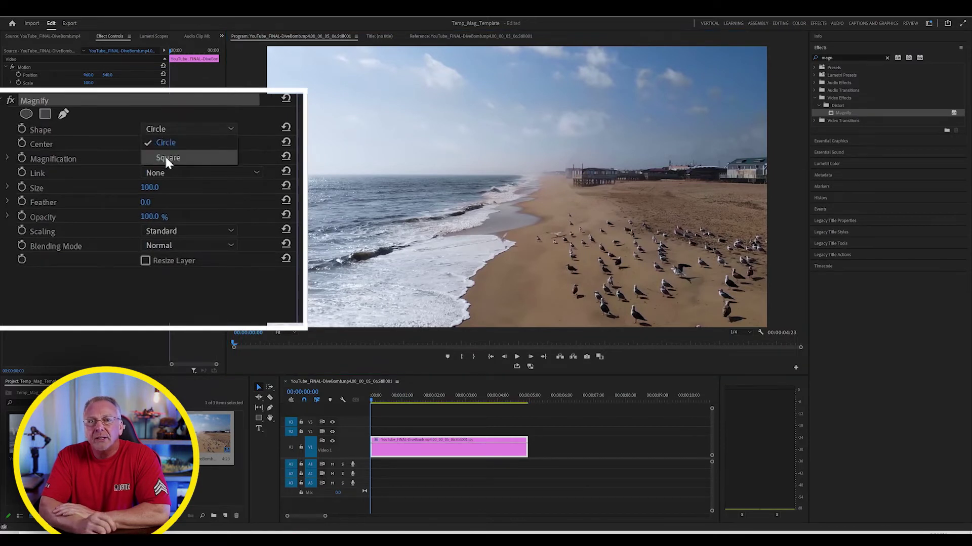
pyautogui.click(163, 142)
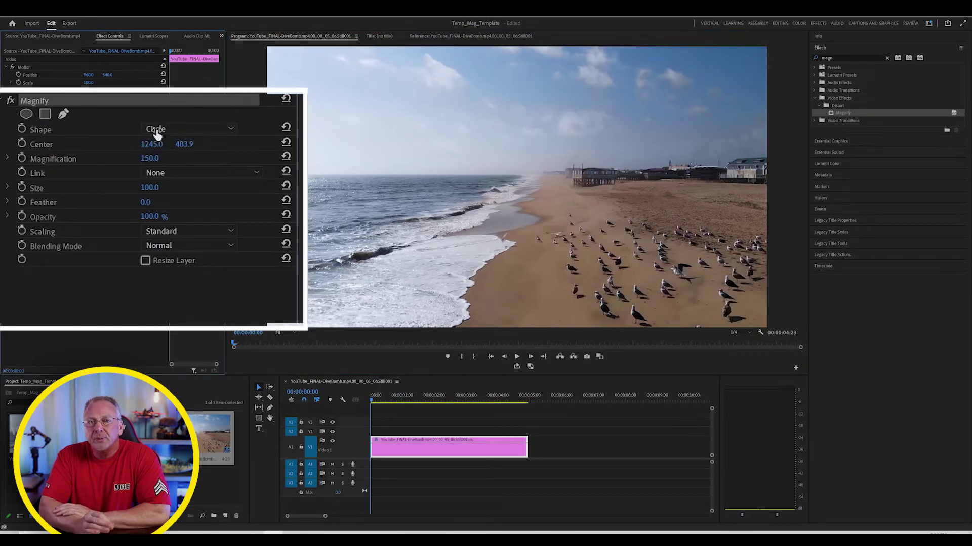
# Step: Raise Magnify's magnification to 216 and size to 372, feather the edge, and move the circle over the pier
pyautogui.moveTo(149, 157); pyautogui.dragTo(165, 158)
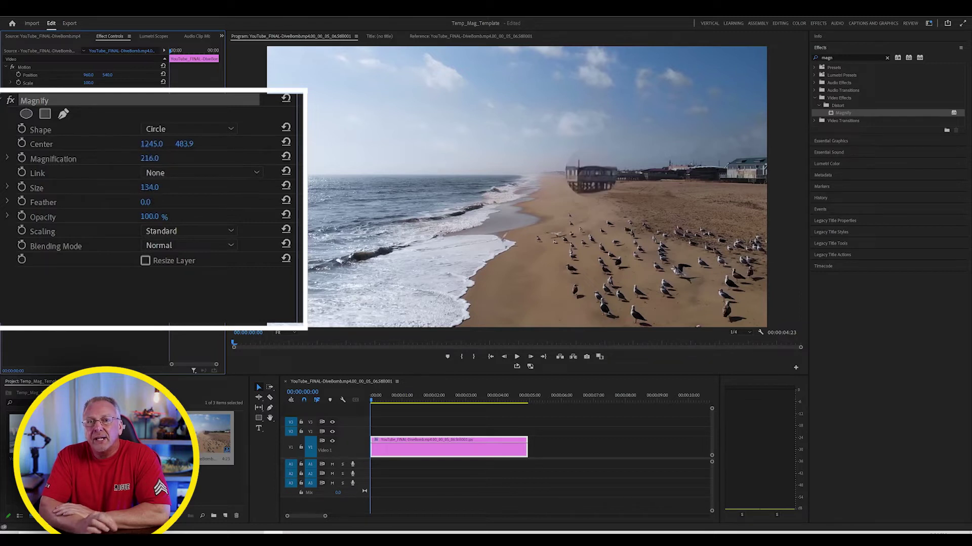
pyautogui.moveTo(149, 187); pyautogui.dragTo(187, 187)
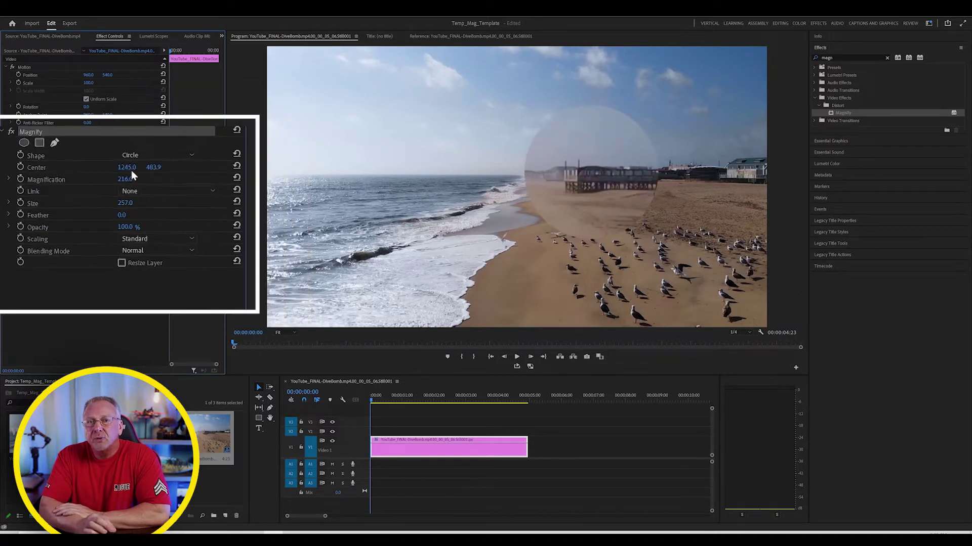
pyautogui.moveTo(92, 204)
pyautogui.mouseDown()
pyautogui.moveTo(79, 204)
pyautogui.moveTo(143, 202)
pyautogui.moveTo(73, 202)
pyautogui.moveTo(111, 202)
pyautogui.mouseUp()
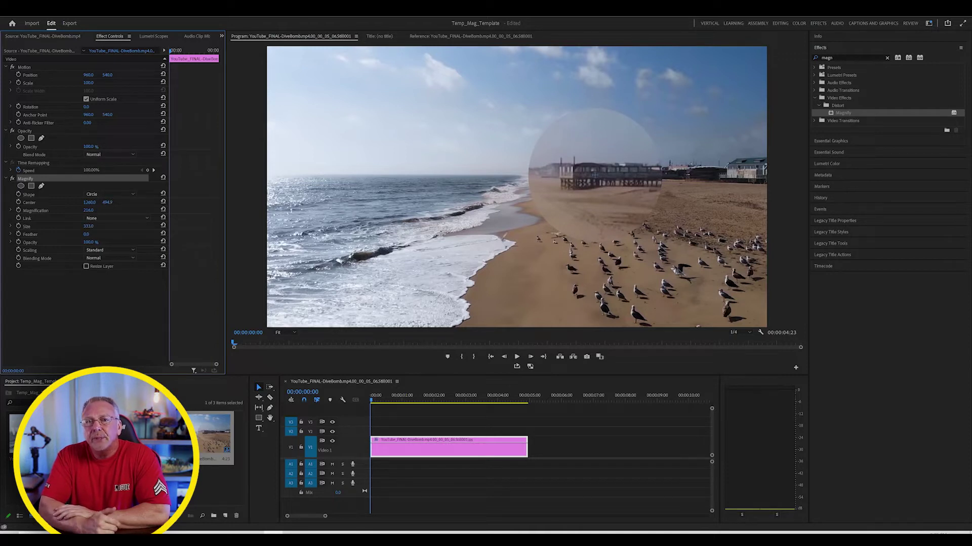
pyautogui.moveTo(89, 226); pyautogui.dragTo(116, 210)
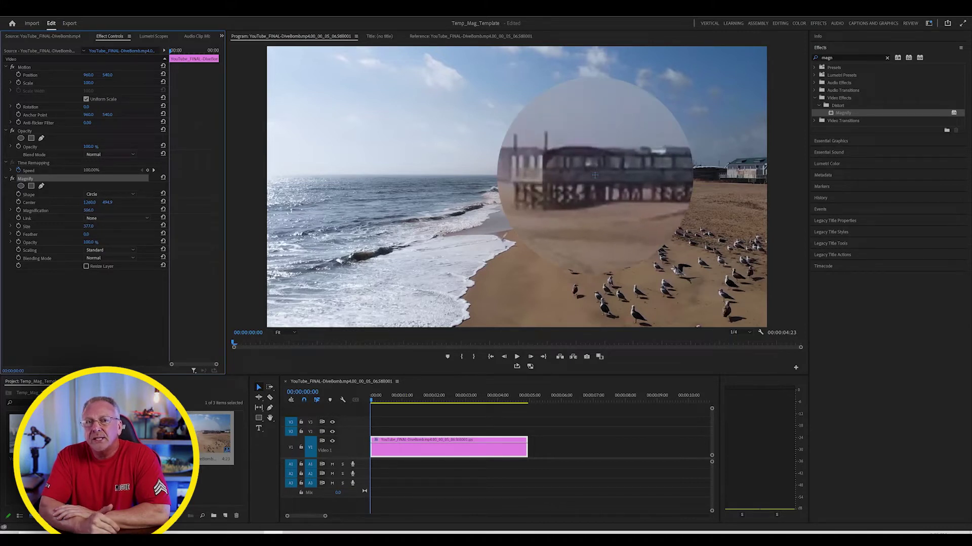
pyautogui.moveTo(88, 234); pyautogui.dragTo(94, 236)
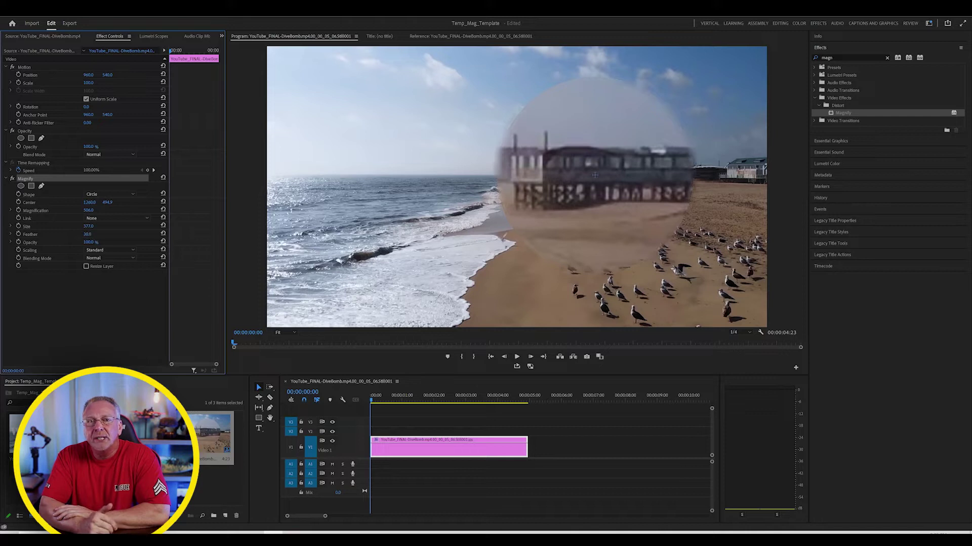
pyautogui.click(99, 258)
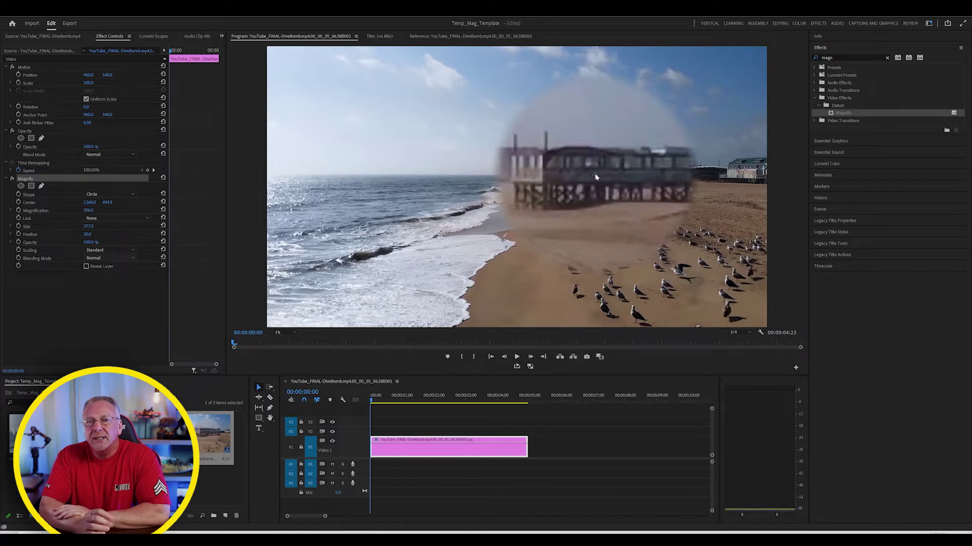
pyautogui.moveTo(593, 205)
pyautogui.mouseDown()
pyautogui.moveTo(604, 253)
pyautogui.moveTo(609, 163)
pyautogui.moveTo(598, 188)
pyautogui.mouseUp()
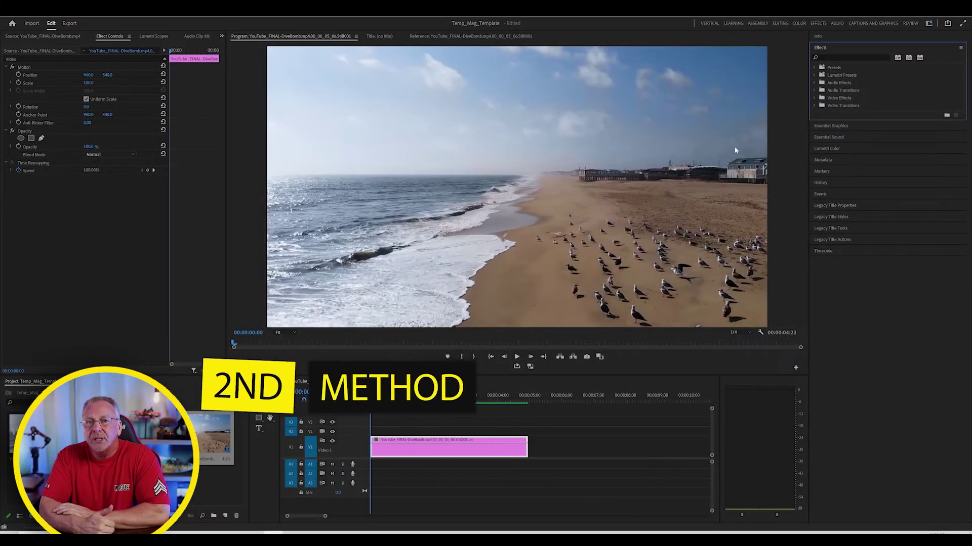
# Step: Search 'transform' in Effects and apply Distort > Transform to the V1 beach clip
pyautogui.click(832, 55)
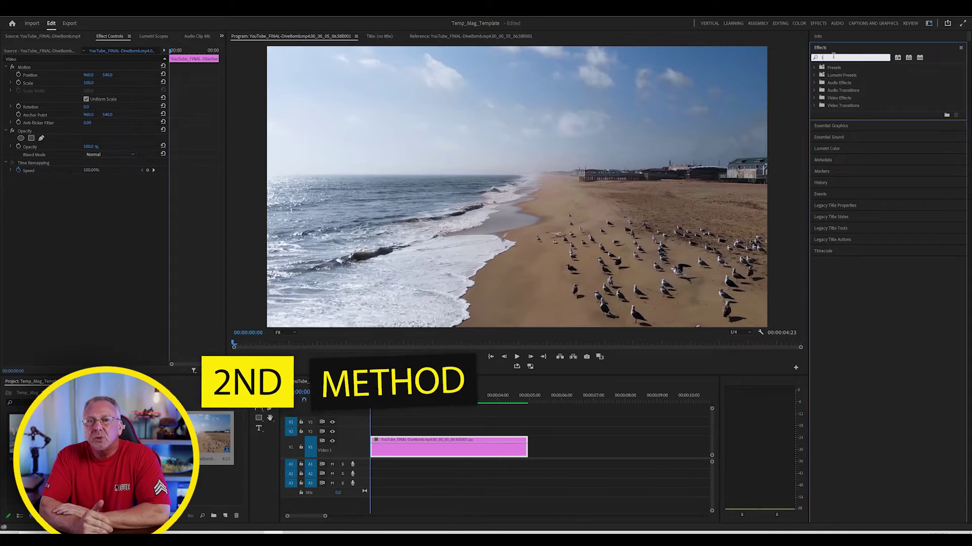
pyautogui.write('t')
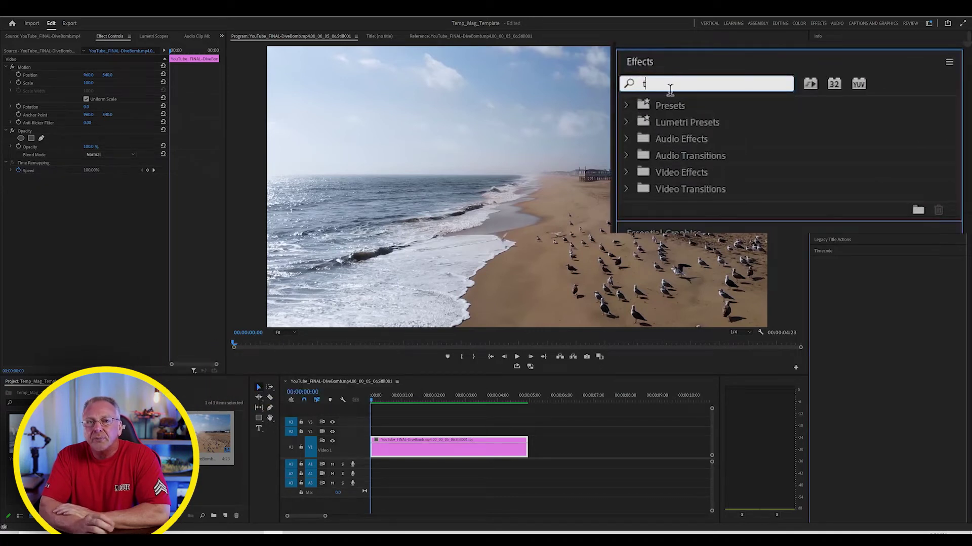
pyautogui.write('ransform')
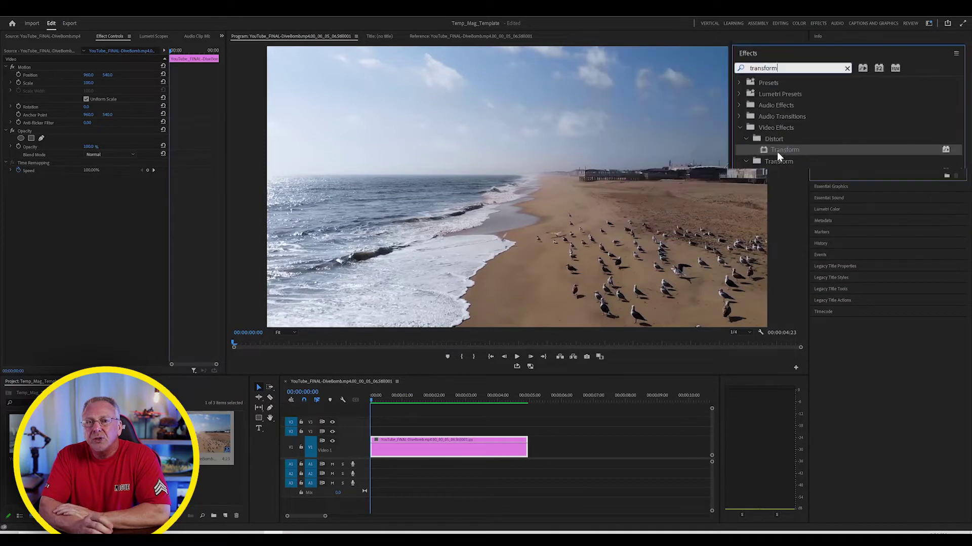
pyautogui.moveTo(580, 341); pyautogui.dragTo(431, 451)
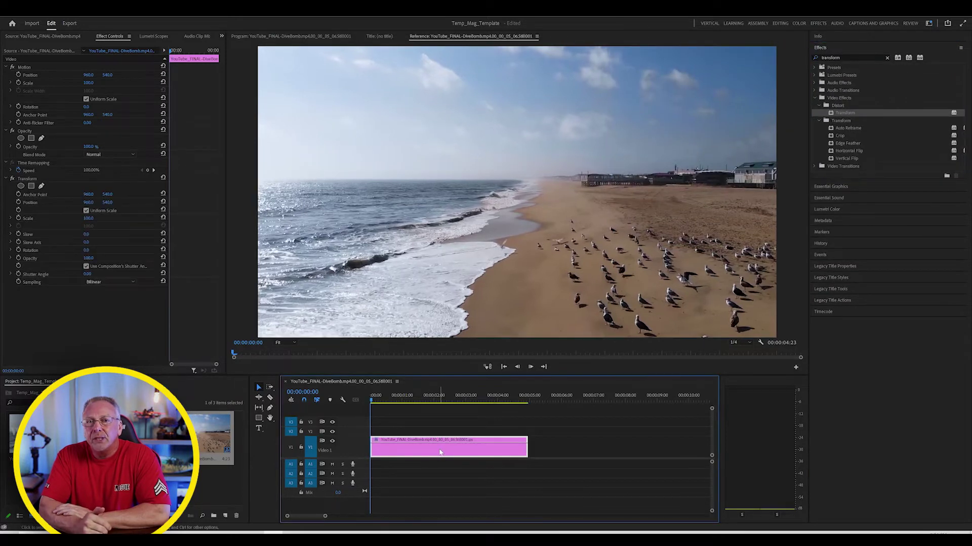
# Step: At 00:00:02:08, add an ellipse mask to the Transform effect
pyautogui.click(444, 404)
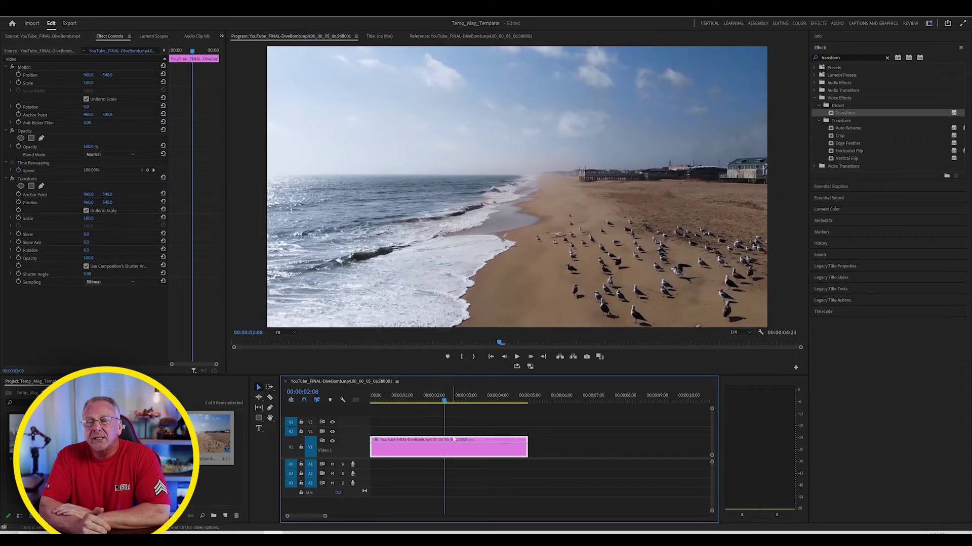
pyautogui.click(20, 179)
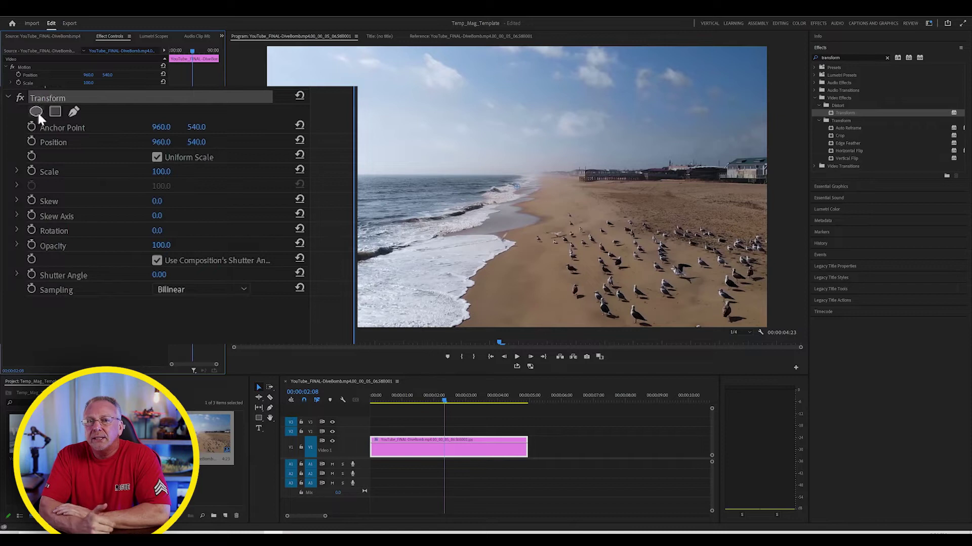
pyautogui.click(20, 186)
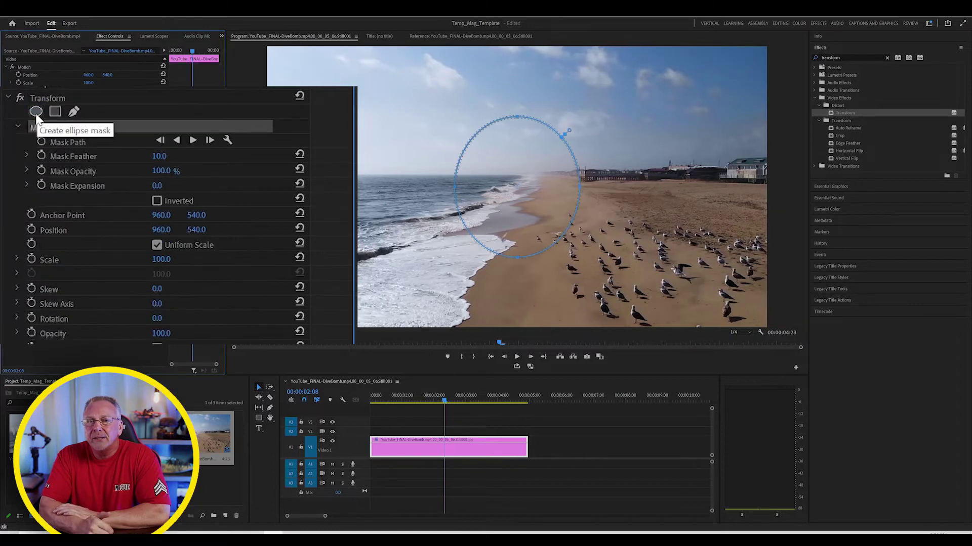
# Step: Move and enlarge the ellipse mask into a large circle over the pier
pyautogui.click(526, 192)
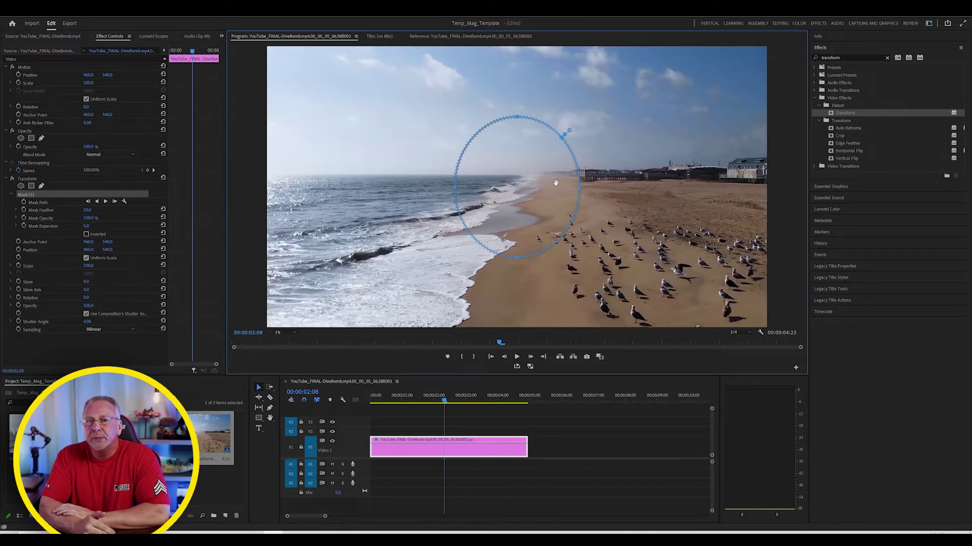
pyautogui.moveTo(556, 183); pyautogui.dragTo(596, 180)
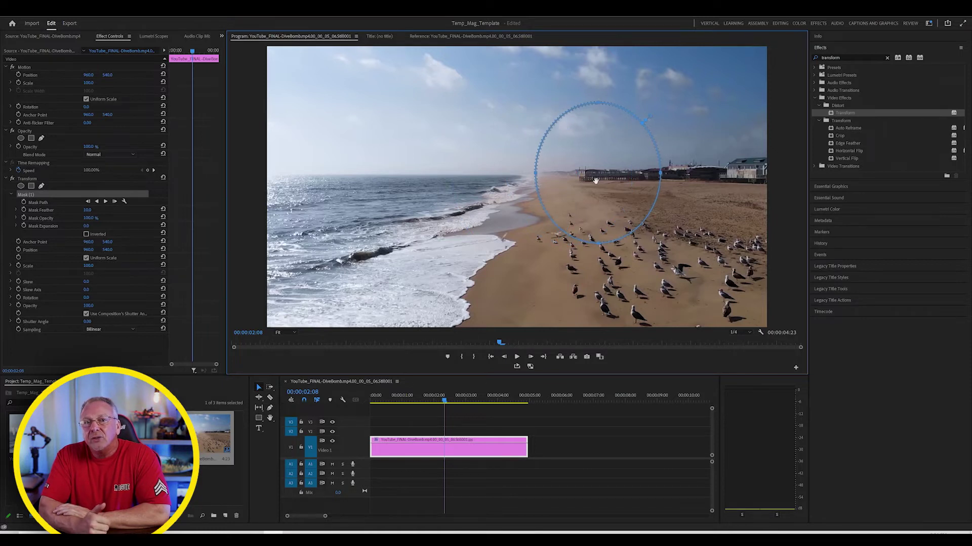
pyautogui.moveTo(535, 175)
pyautogui.mouseDown()
pyautogui.moveTo(433, 176)
pyautogui.moveTo(530, 186)
pyautogui.moveTo(526, 172)
pyautogui.mouseUp()
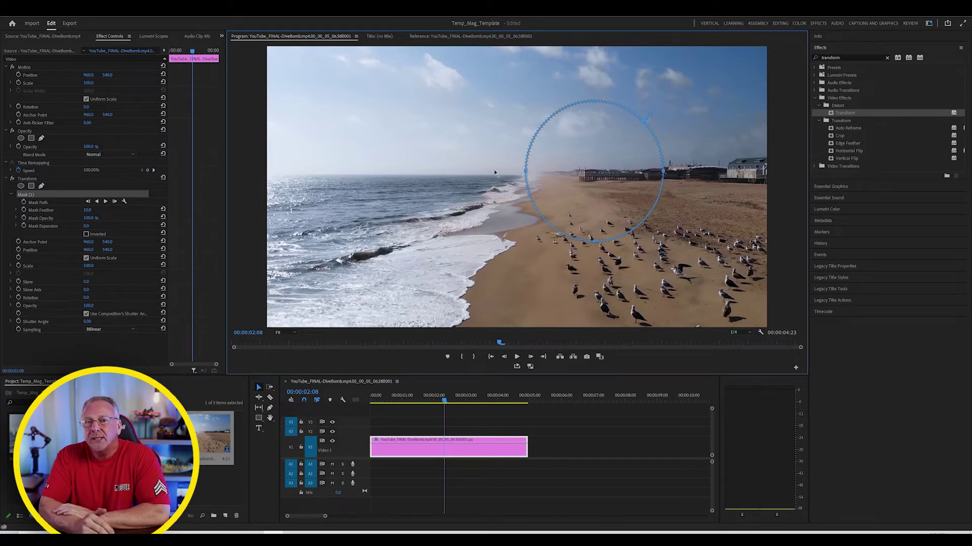
pyautogui.moveTo(527, 173); pyautogui.dragTo(445, 178)
# Step: Scale the image inside the mask to about 201 and reposition the mask over the pier
pyautogui.moveTo(553, 176); pyautogui.dragTo(596, 177)
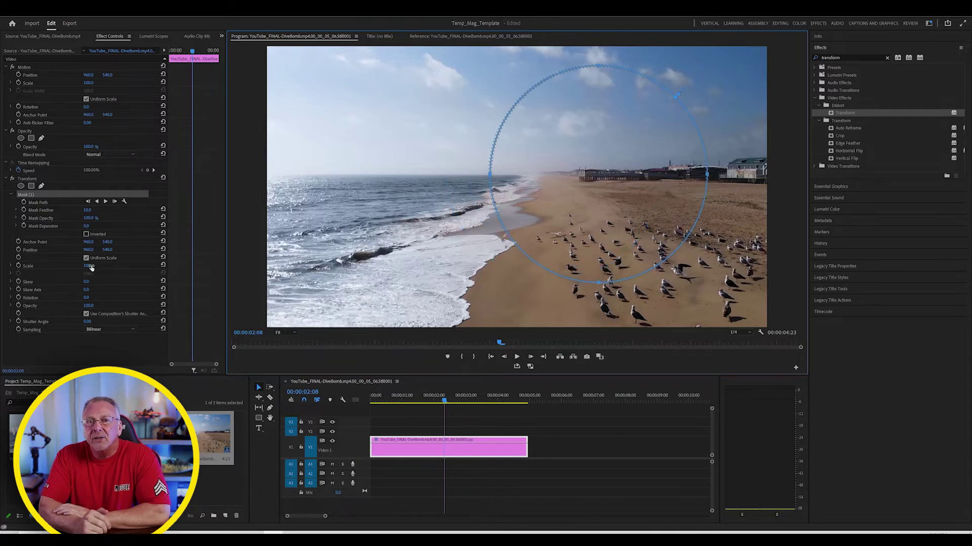
pyautogui.click(118, 229)
pyautogui.moveTo(90, 265); pyautogui.dragTo(55, 249)
pyautogui.moveTo(601, 177); pyautogui.dragTo(615, 263)
pyautogui.moveTo(608, 163); pyautogui.dragTo(608, 159)
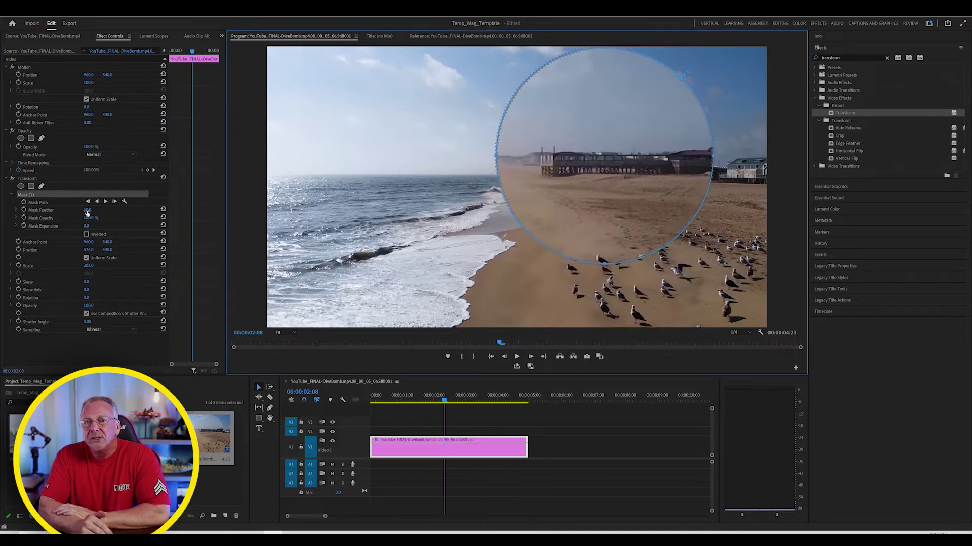
# Step: Feather the mask edge to 49, centre the circle on the pier, then select the Drag Zoom Pro title
pyautogui.moveTo(87, 210); pyautogui.dragTo(115, 210)
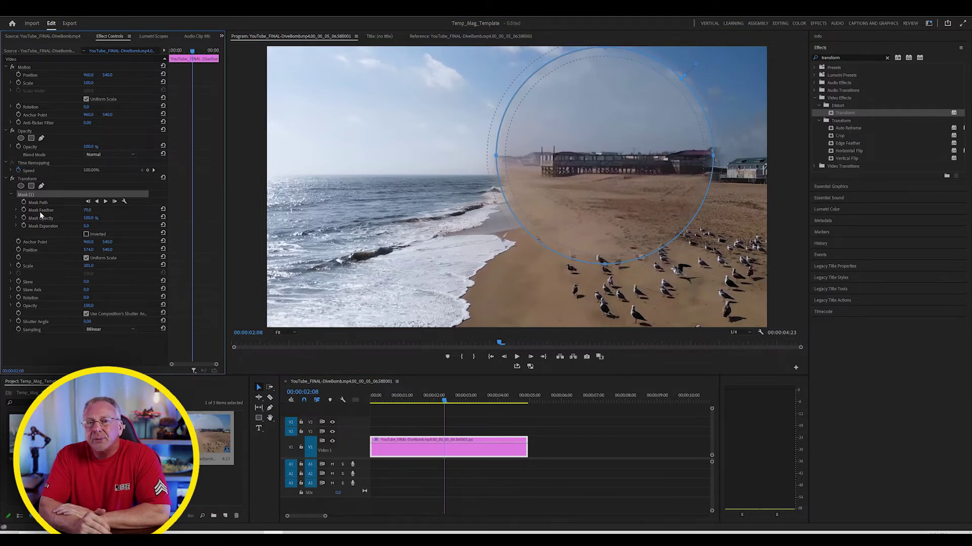
pyautogui.moveTo(578, 172); pyautogui.dragTo(460, 223)
pyautogui.moveTo(548, 169); pyautogui.dragTo(604, 187)
pyautogui.moveTo(534, 136); pyautogui.dragTo(308, 136)
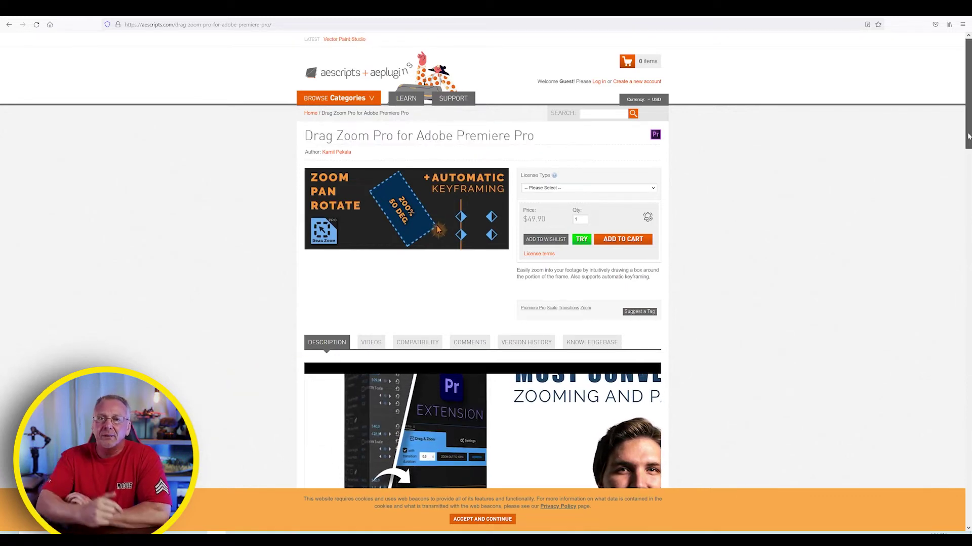
# Step: Scroll through the Drag Zoom Pro page's description, videos and Tutorials section
pyautogui.scroll(-2, 576, 147)
pyautogui.scroll(-2, 482, 260)
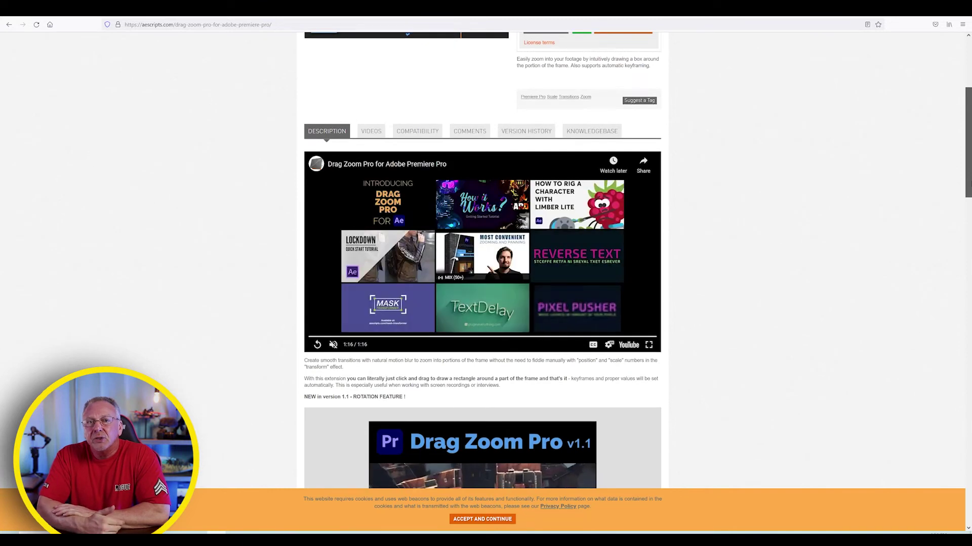
pyautogui.scroll(-14, 483, 261)
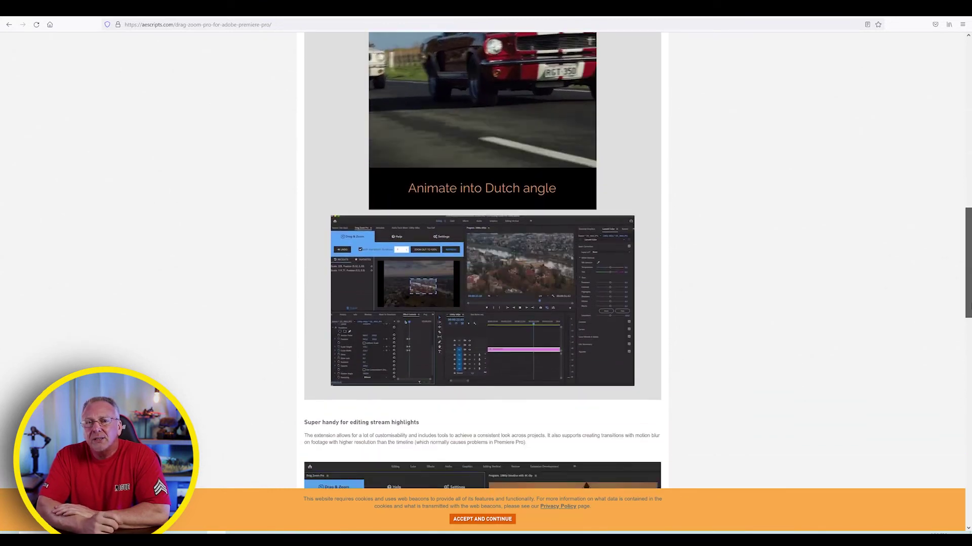
pyautogui.scroll(-6, 843, 93)
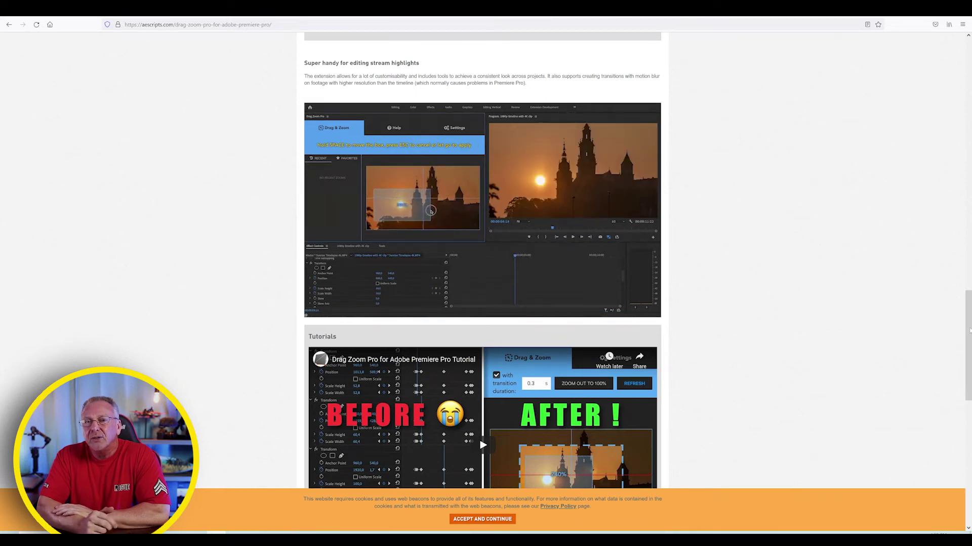
pyautogui.scroll(2, 969, 348)
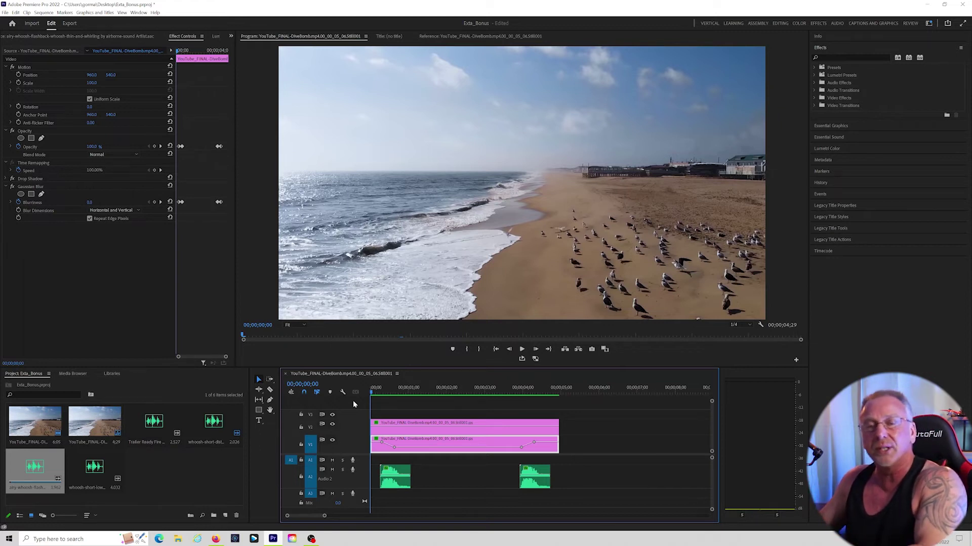
pyautogui.click(521, 349)
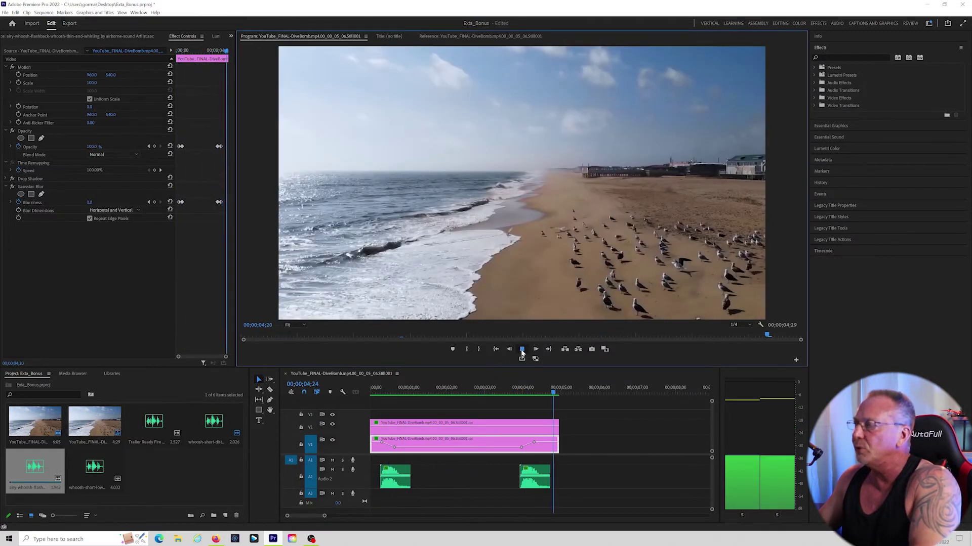
pyautogui.click(521, 350)
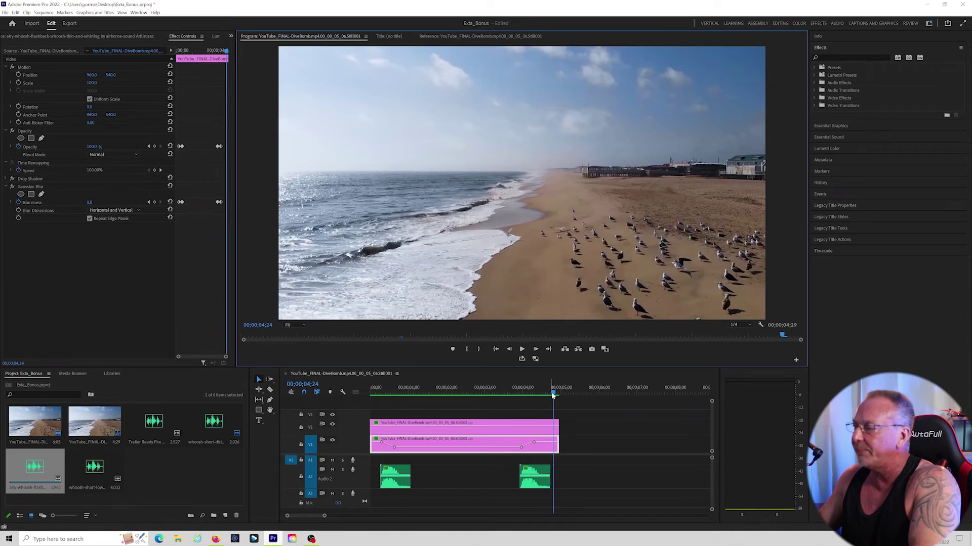
pyautogui.moveTo(553, 396); pyautogui.dragTo(359, 388)
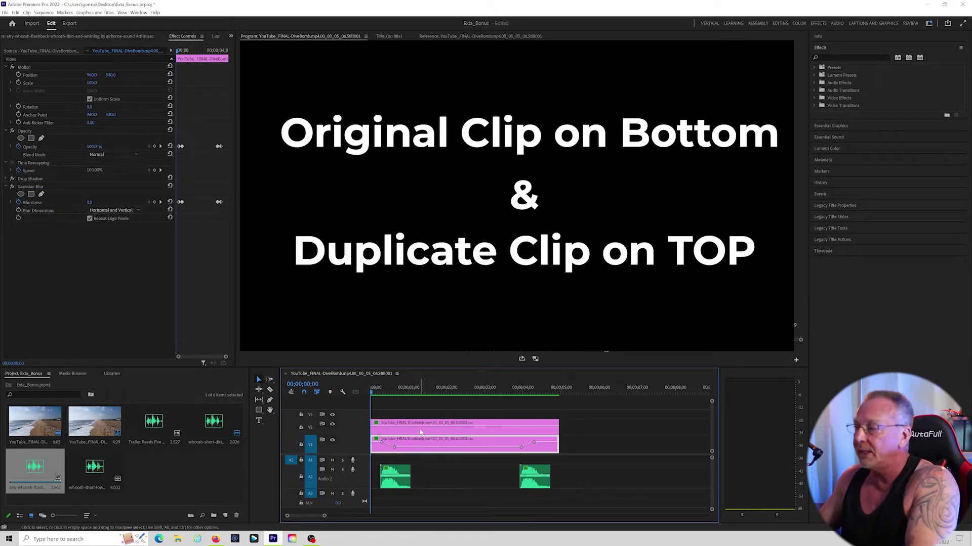
pyautogui.click(420, 432)
pyautogui.moveTo(421, 429); pyautogui.dragTo(429, 453)
pyautogui.click(425, 449)
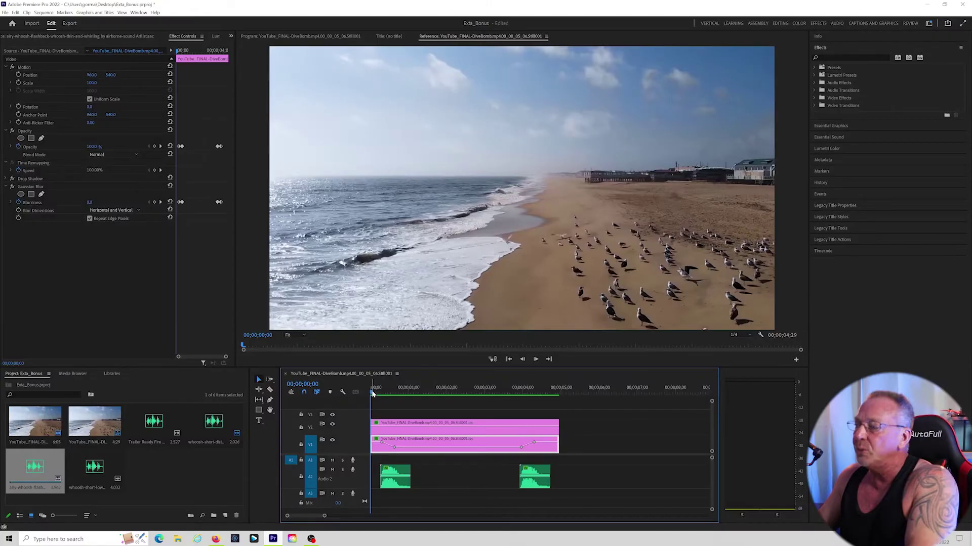
# Step: Turn off V1 output, preview the cropped duplicate over black, and select the V2 clip
pyautogui.click(373, 395)
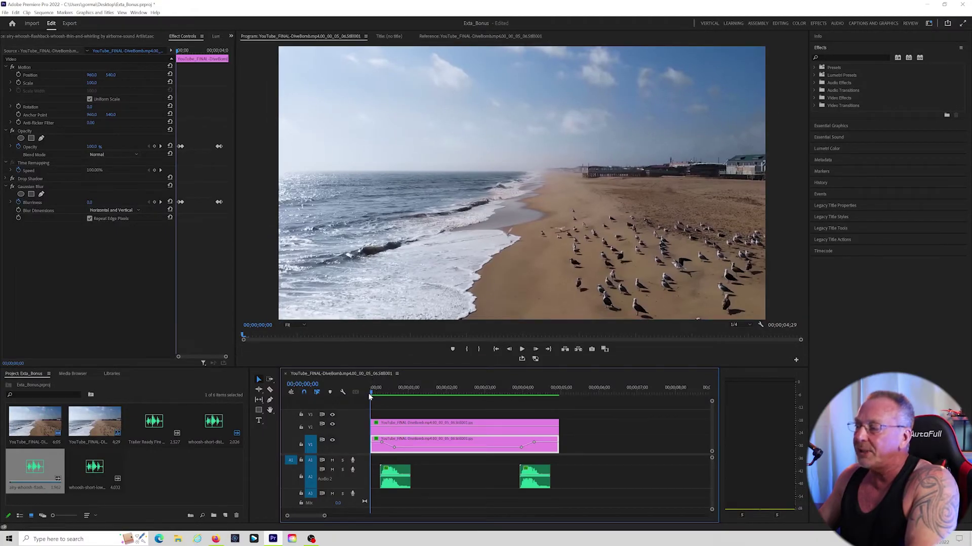
pyautogui.click(333, 441)
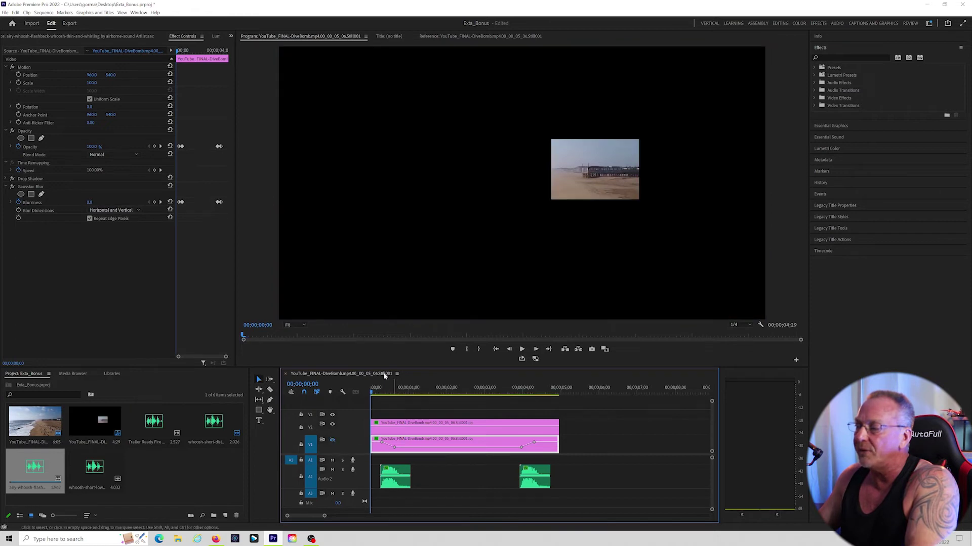
pyautogui.moveTo(373, 394)
pyautogui.mouseDown()
pyautogui.moveTo(441, 405)
pyautogui.moveTo(373, 403)
pyautogui.moveTo(383, 404)
pyautogui.mouseUp()
pyautogui.click(392, 433)
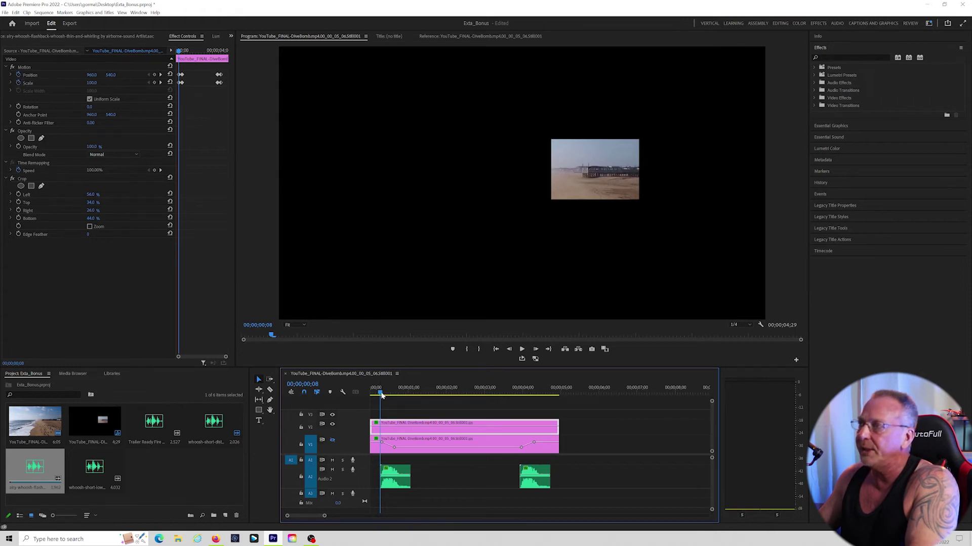
# Step: Scrub ahead to watch the duplicate grow, then hide V2 and re-enable V1 output
pyautogui.moveTo(381, 397); pyautogui.dragTo(534, 403)
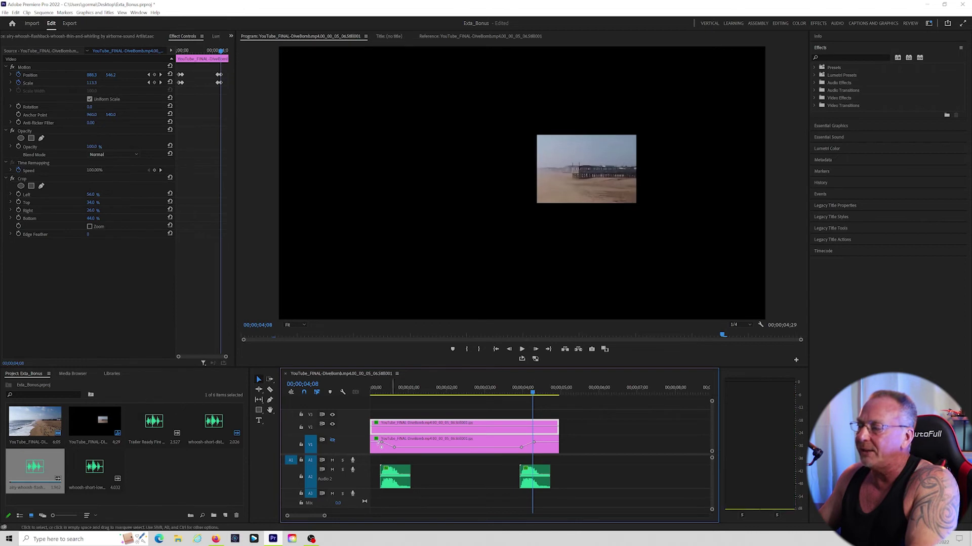
pyautogui.click(332, 424)
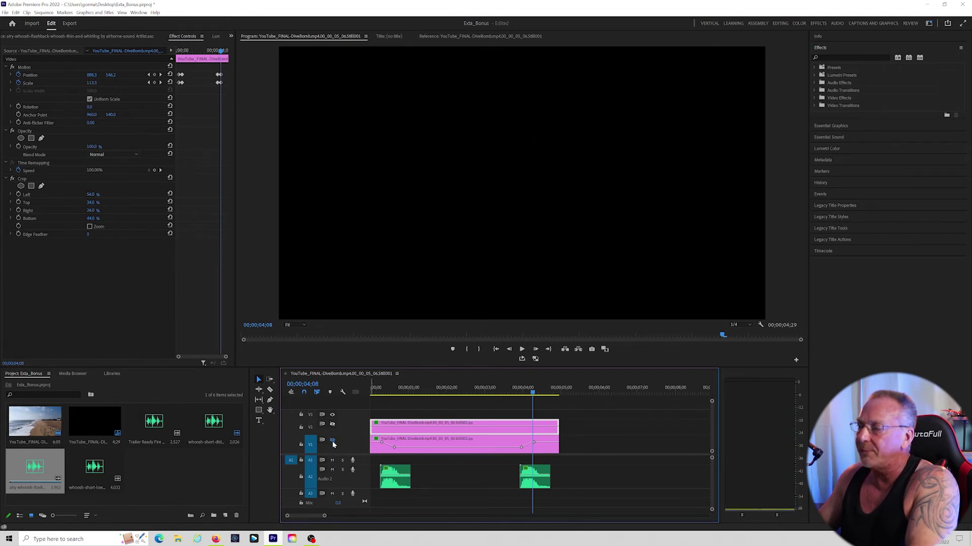
pyautogui.click(332, 439)
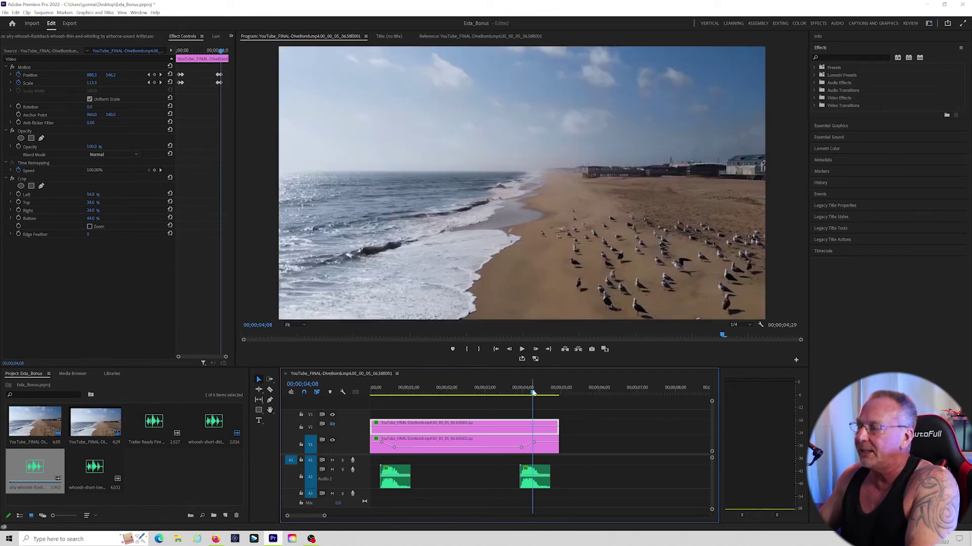
# Step: Return near the sequence start and compare the V1 and V2 clips' effects, ending on V1
pyautogui.moveTo(542, 397); pyautogui.dragTo(383, 404)
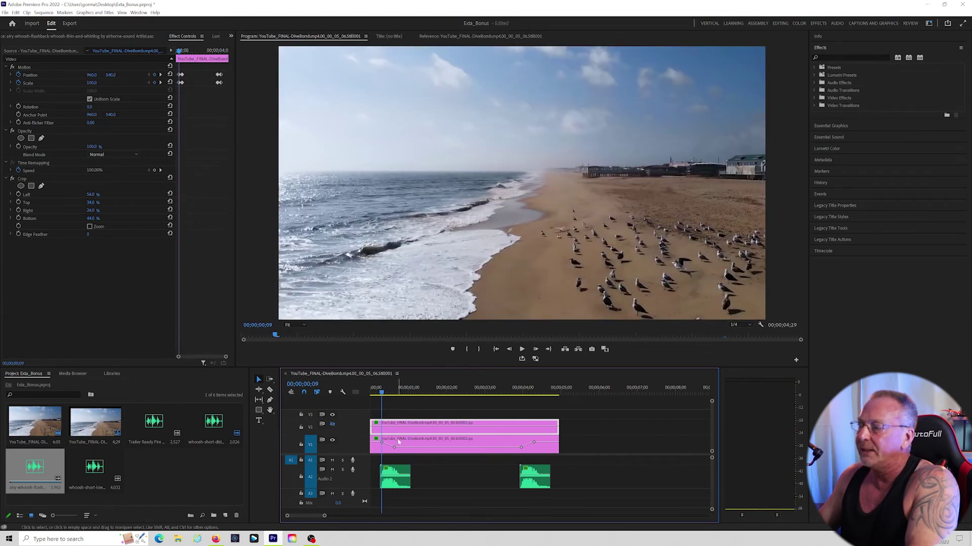
pyautogui.click(400, 443)
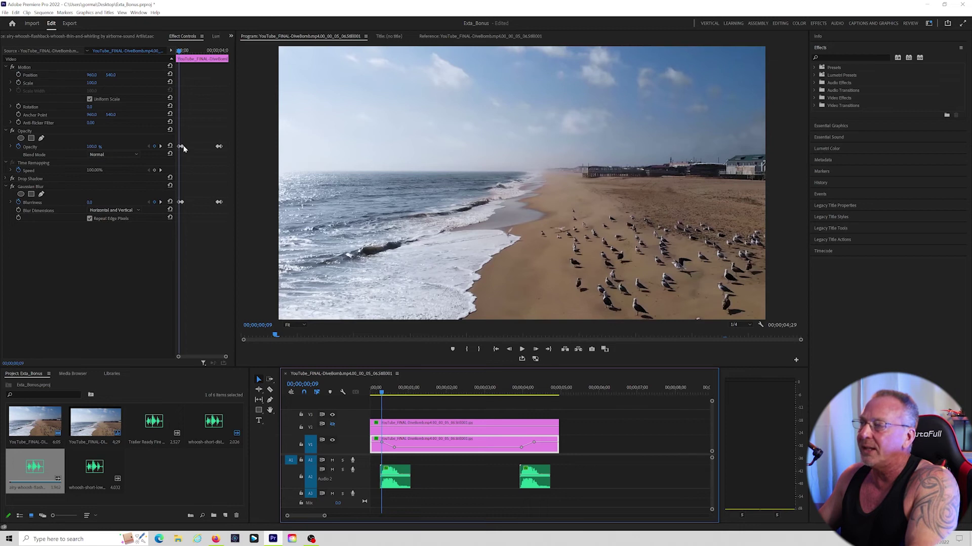
pyautogui.click(391, 433)
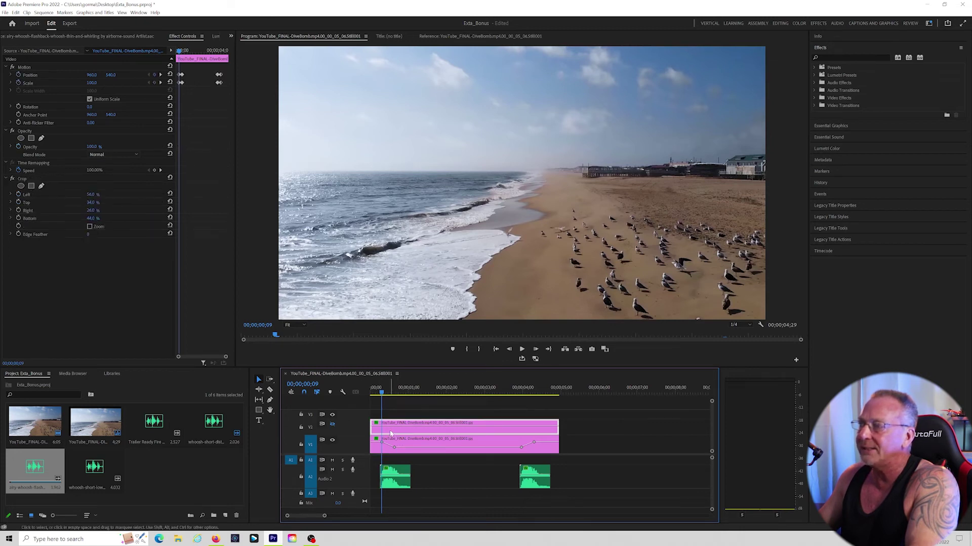
pyautogui.click(398, 444)
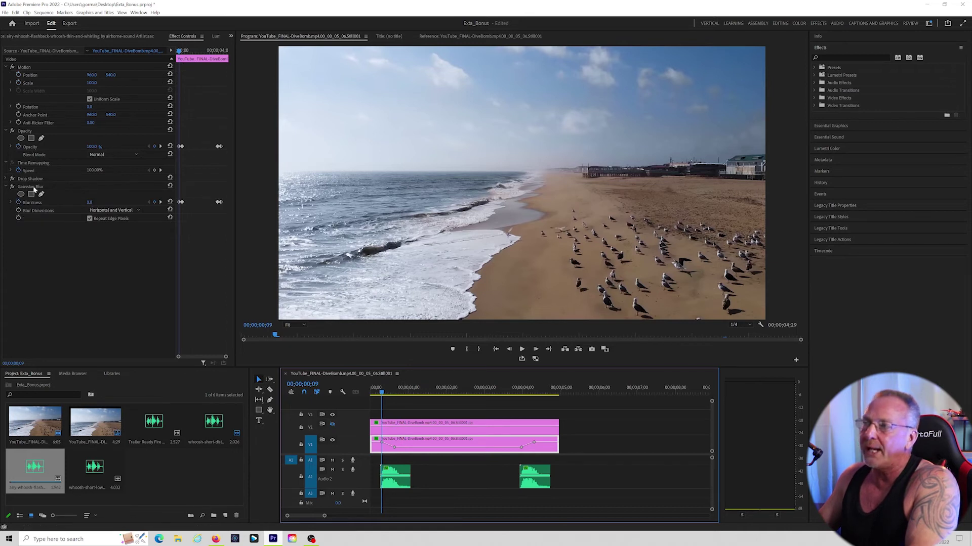
# Step: Filter Effects with 'gaus' and scrub to preview the bottom clip blurring and dimming to 40%
pyautogui.click(825, 58)
pyautogui.write('gaus')
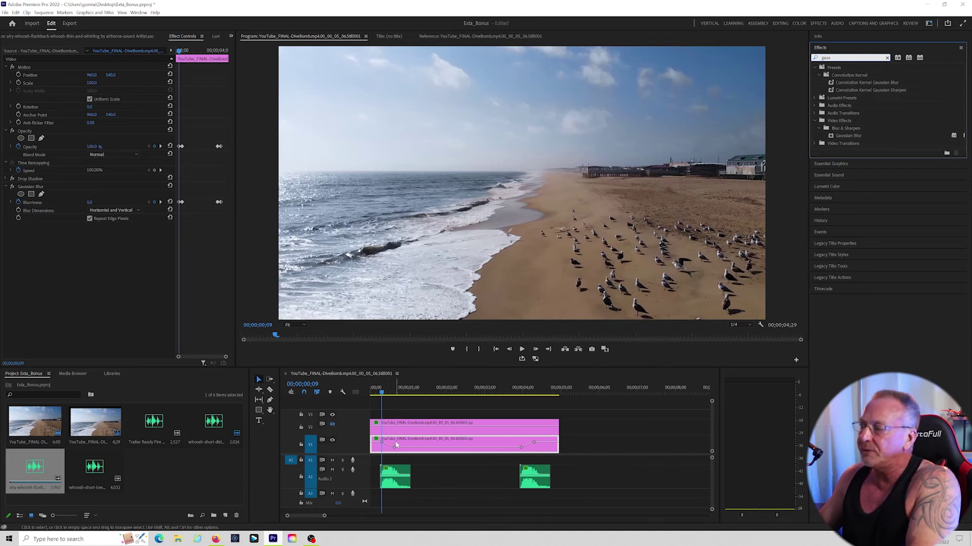
pyautogui.click(372, 396)
pyautogui.moveTo(375, 396); pyautogui.dragTo(475, 390)
pyautogui.press('Home')
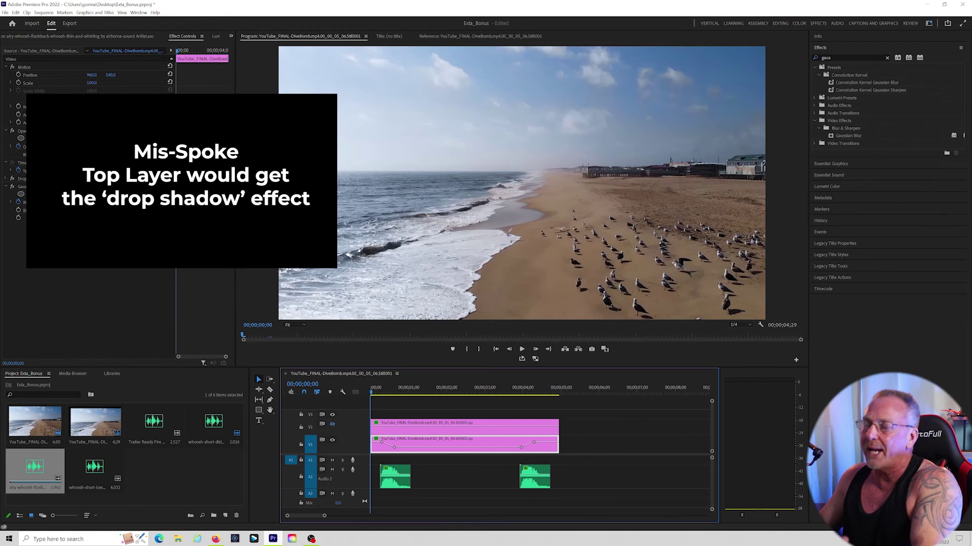
# Step: Undo to re-enable V2 output and scrub to 00;00;00;16 to preview the inset over the blurred beach
pyautogui.hotkey('ctrl', 'z')
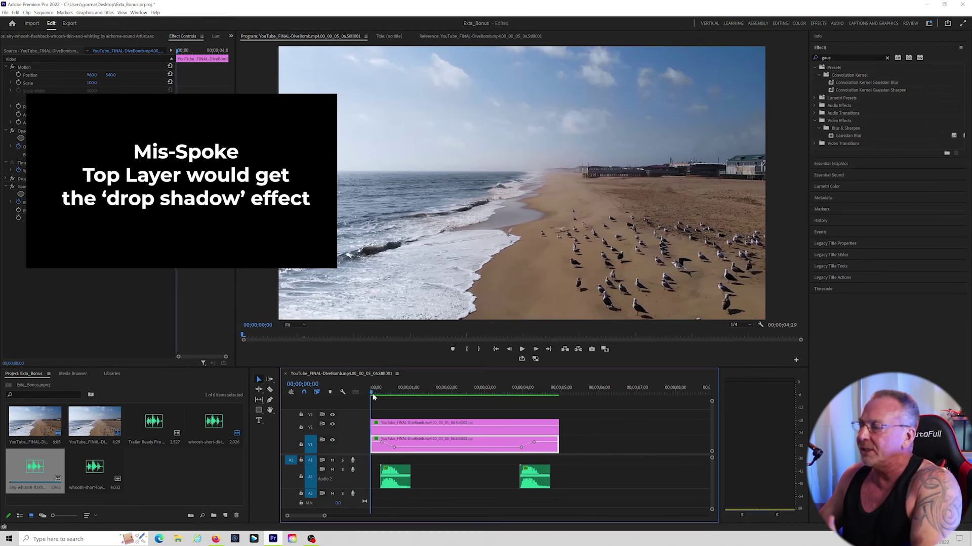
pyautogui.moveTo(374, 394); pyautogui.dragTo(391, 394)
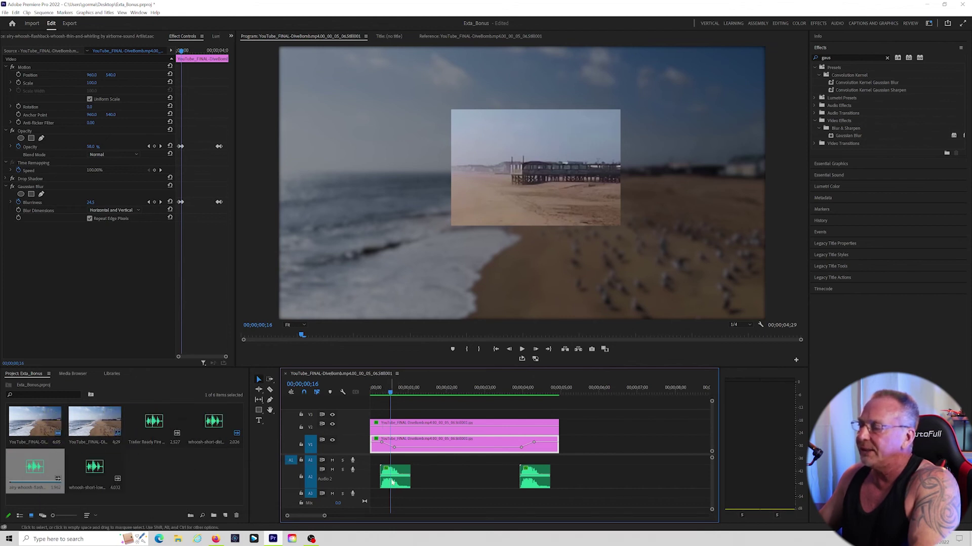
pyautogui.moveTo(392, 397); pyautogui.dragTo(356, 393)
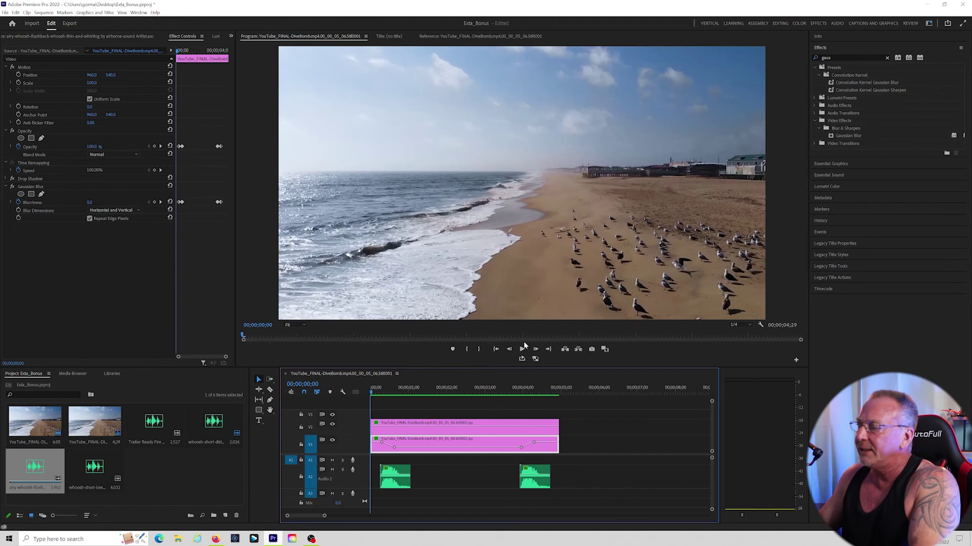
pyautogui.press('space')
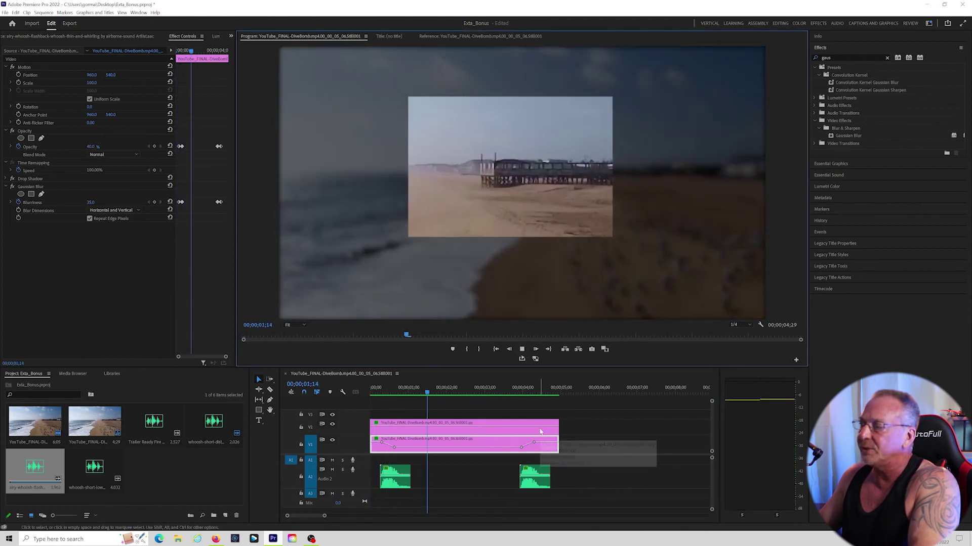